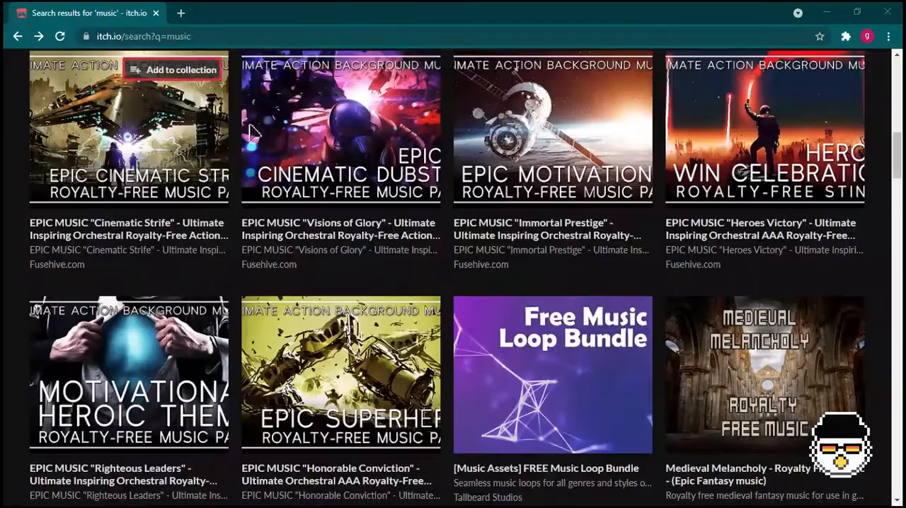
- Read the itch.io documentation about selling content, the Creator FAQ and the guide to a first itch.io page
drag(398, 194, 628, 204)
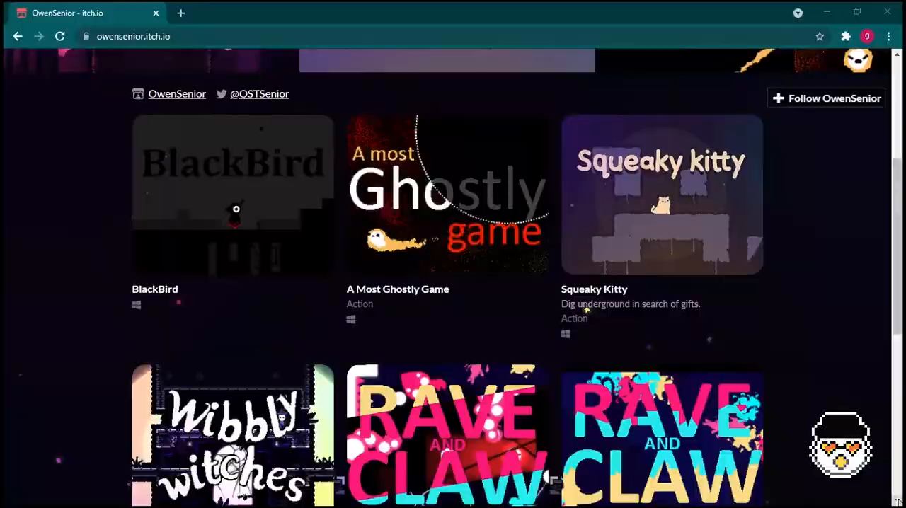
scroll(452, 283, down, 5)
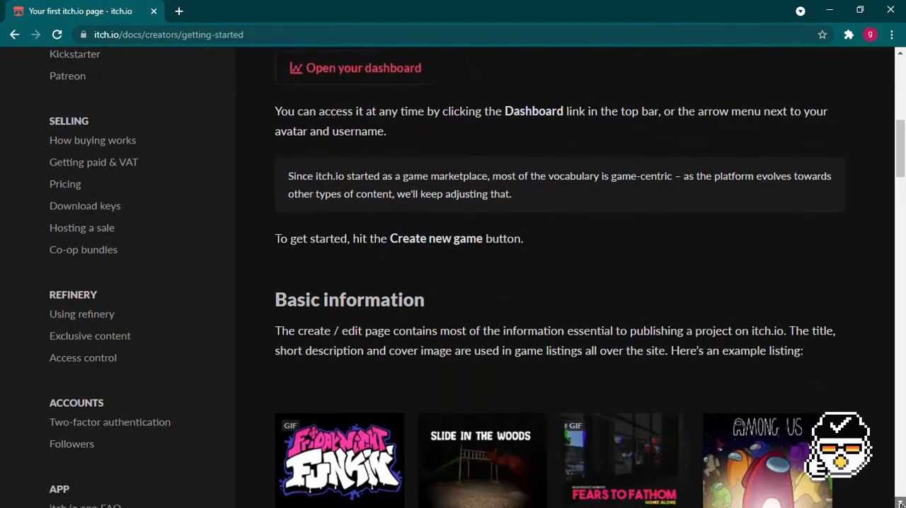
scroll(559, 283, down, 6)
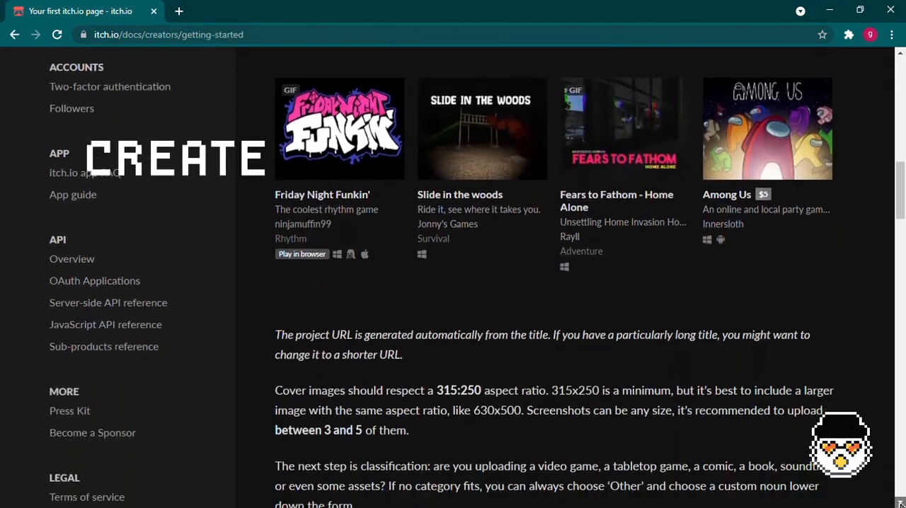
scroll(559, 283, down, 10)
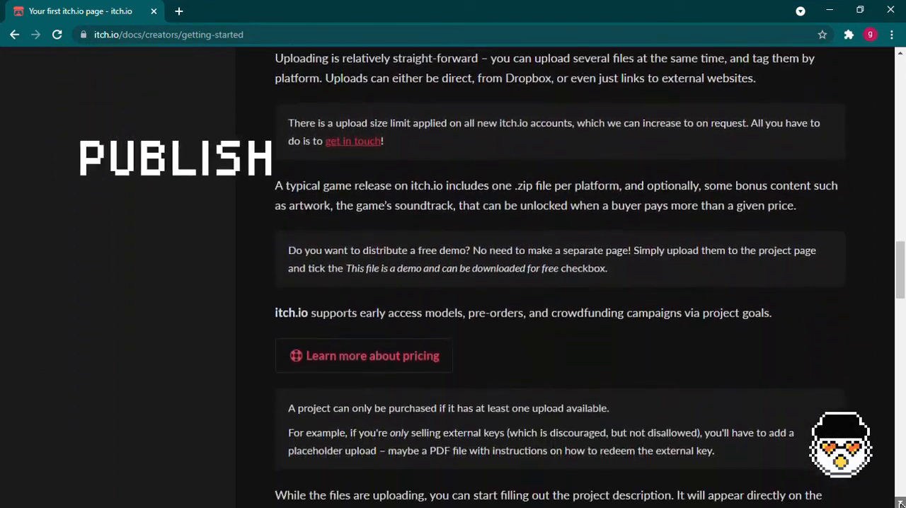
scroll(559, 283, down, 7)
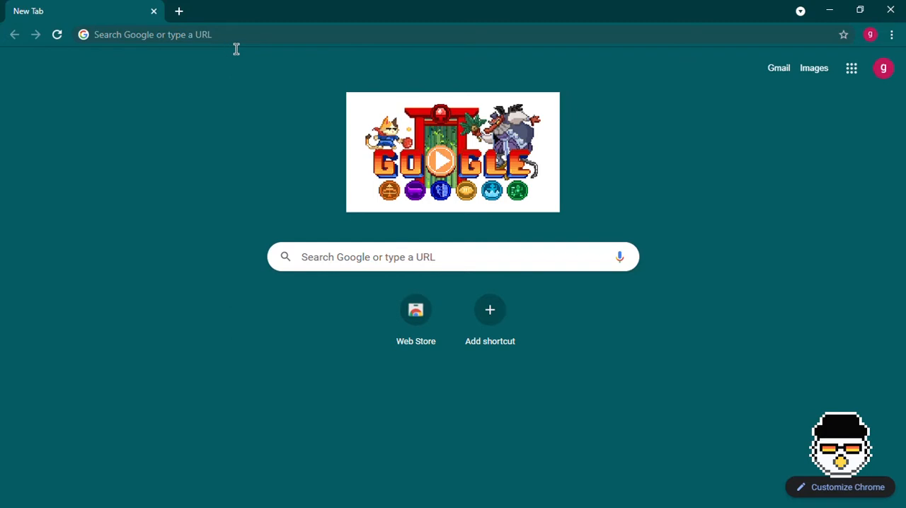
- Go to the itch.io website and look over its home page
click(244, 46)
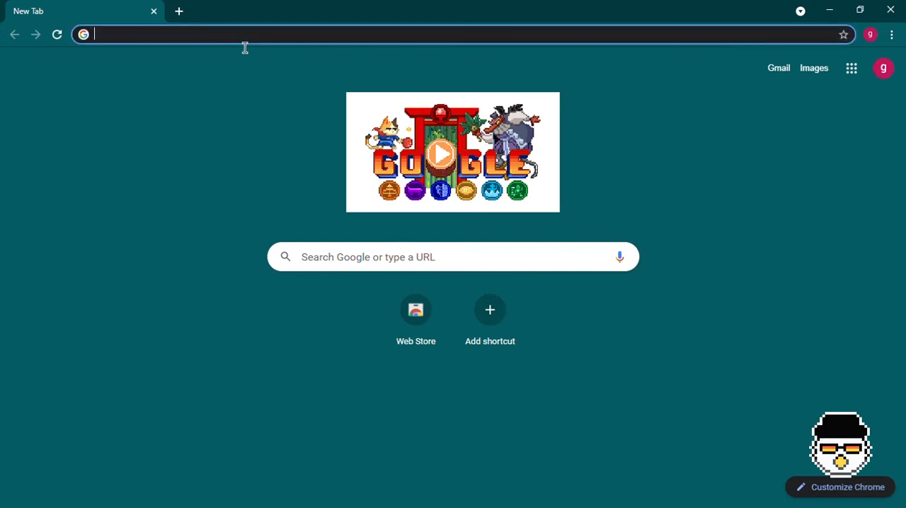
text(itch.io)
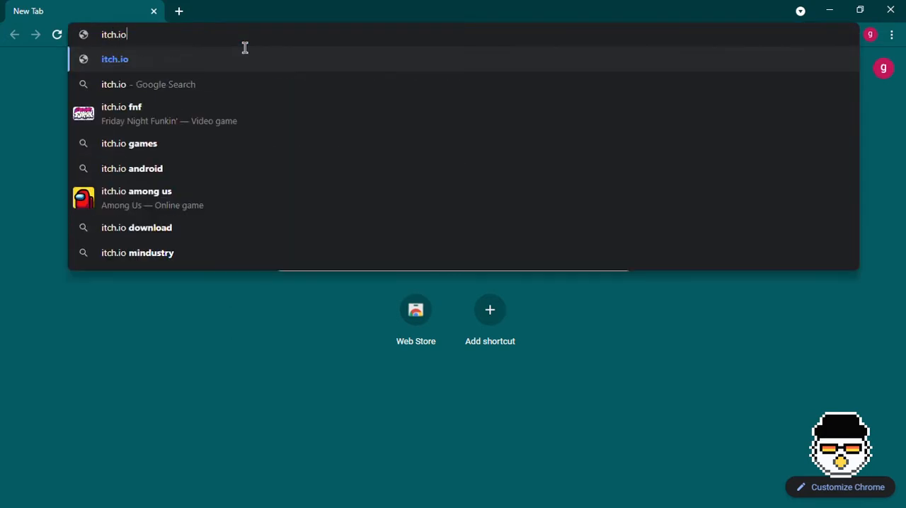
key(Return)
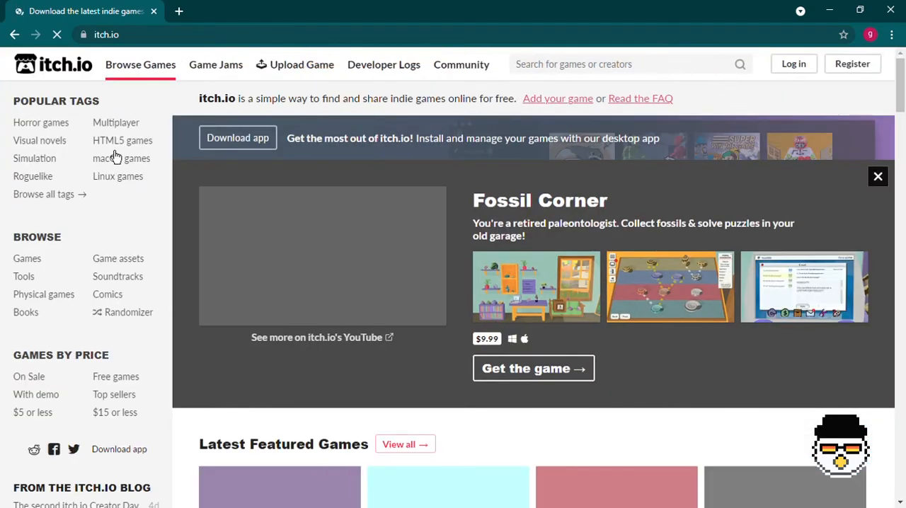
scroll(113, 259, down, 1)
scroll(479, 321, down, 4)
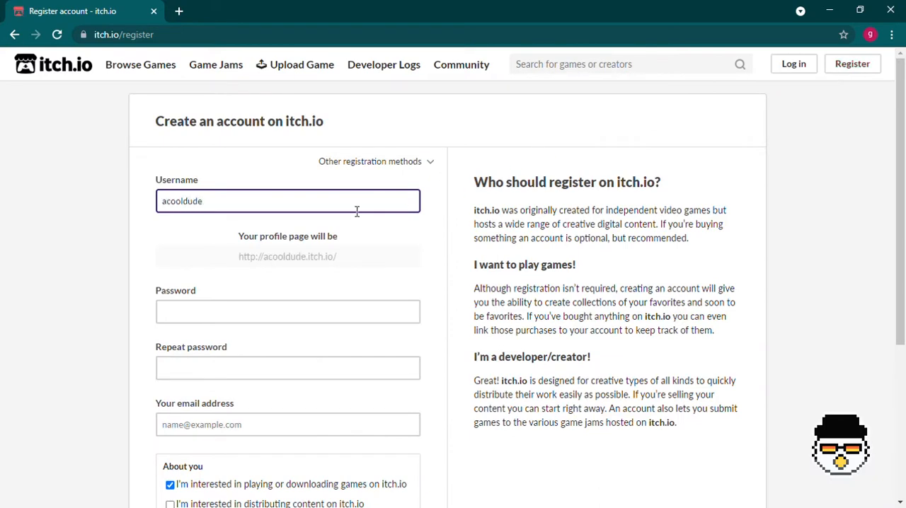
- Fill in the account password and the e-mail address in the registration form
scroll(357, 211, down, 3)
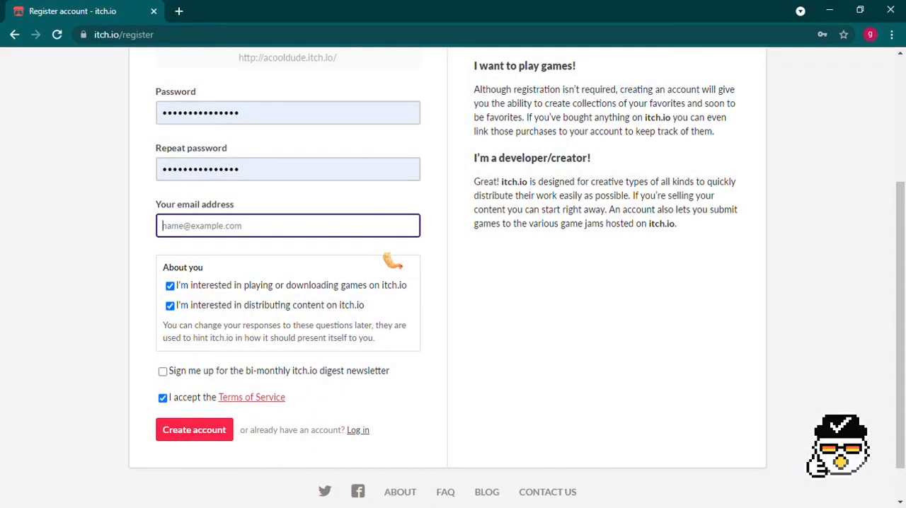
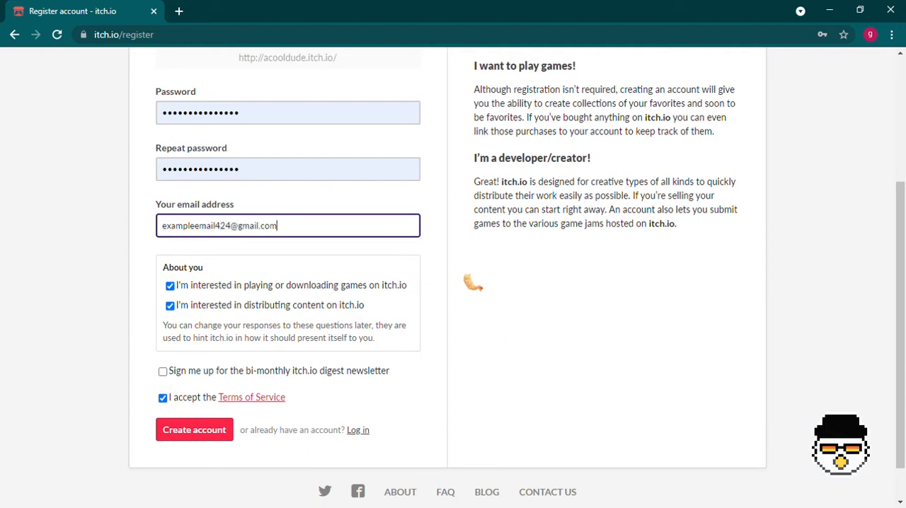
- Check the completed registration form and submit it to create the account
click(479, 314)
scroll(445, 372, up, 3)
scroll(442, 382, down, 3)
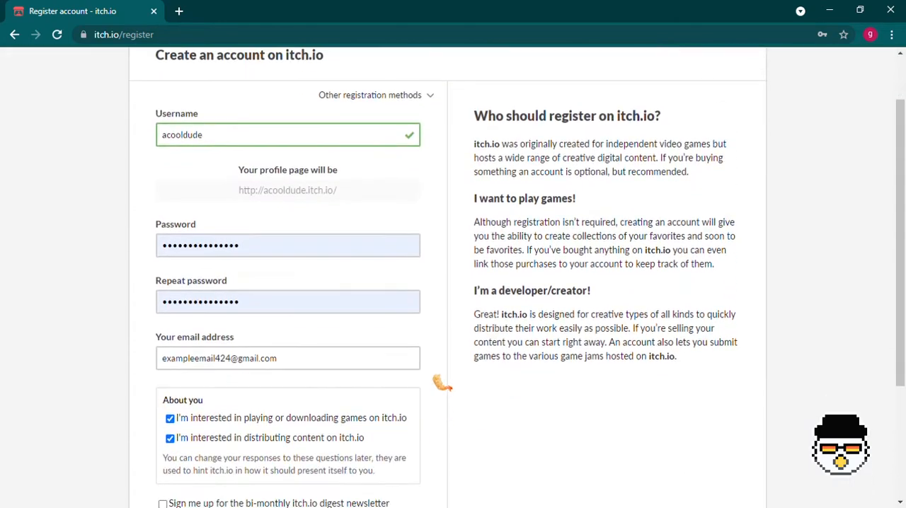
click(164, 397)
click(186, 439)
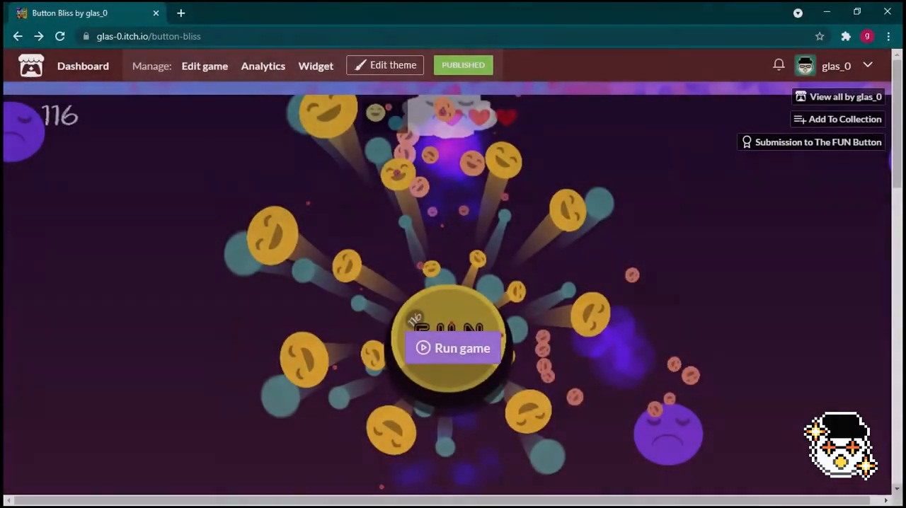
- Look over the published Button Bliss game page and open the game for editing
scroll(899, 496, down, 5)
scroll(899, 495, down, 9)
scroll(440, 313, up, 10)
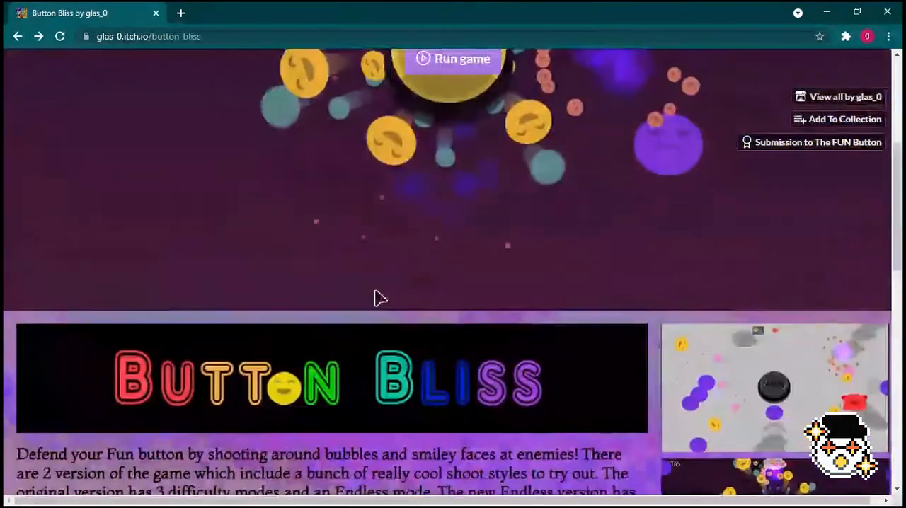
scroll(375, 298, up, 4)
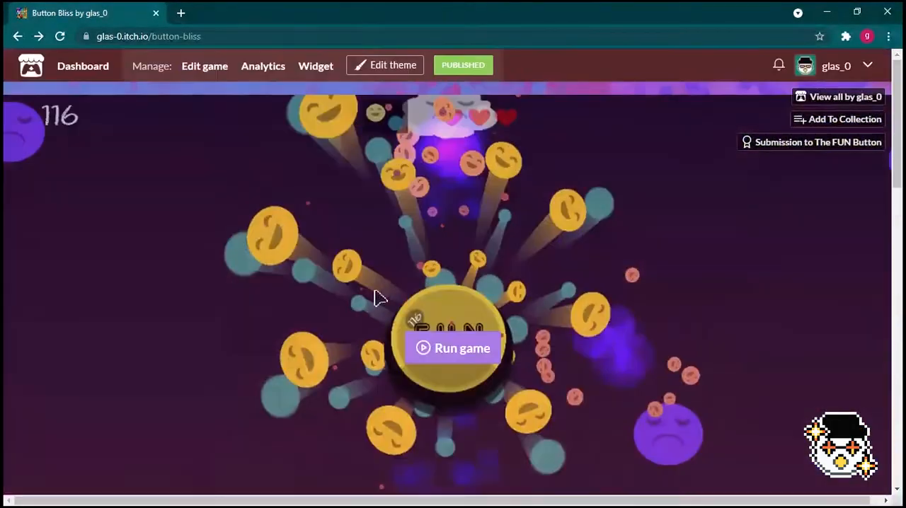
click(221, 72)
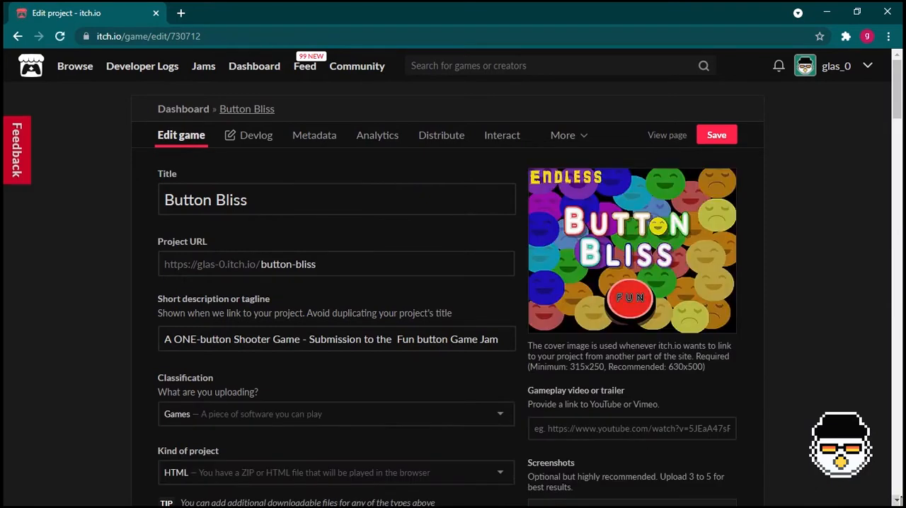
- Examine the title, project URL, cover image and screenshots in the Button Bliss edit form
scroll(824, 397, down, 1)
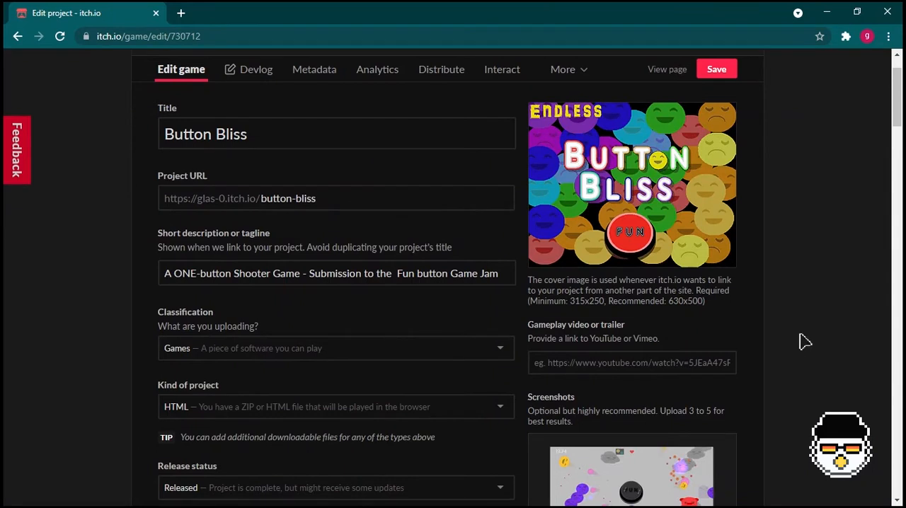
drag(354, 198, 222, 198)
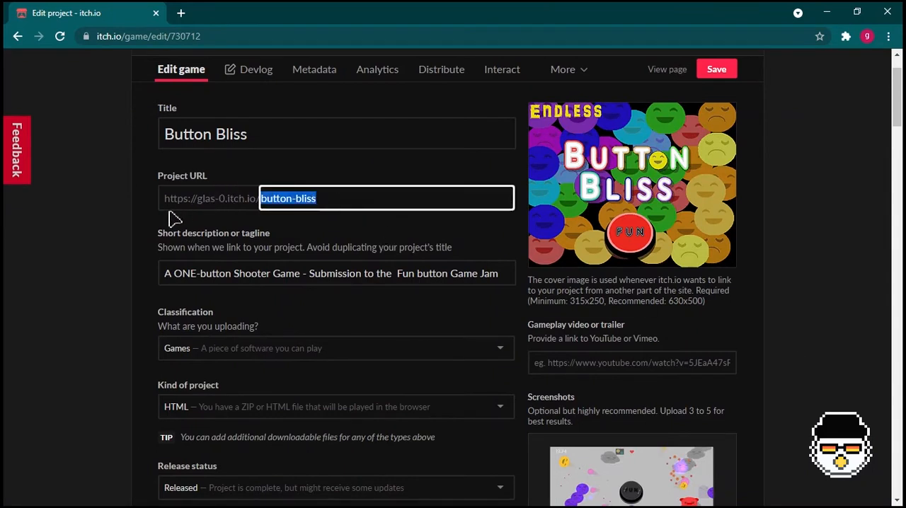
click(210, 222)
mouse_move(676, 246)
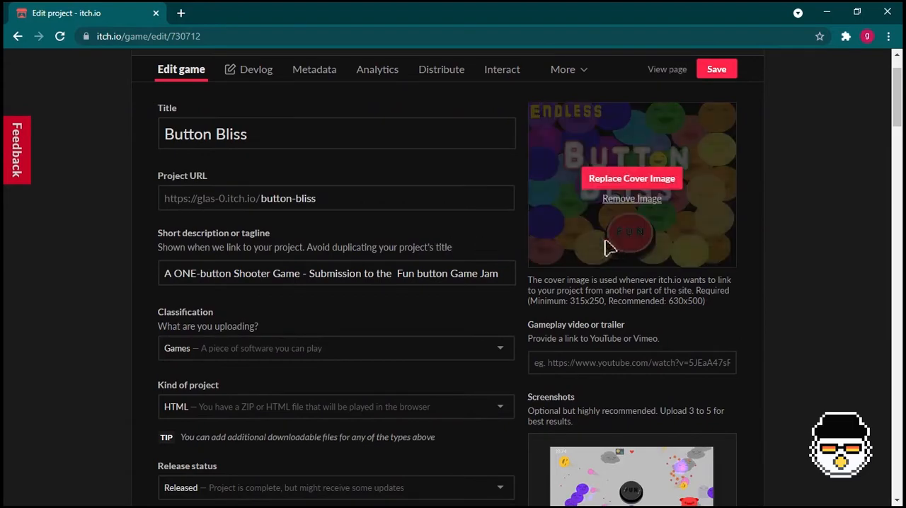
scroll(802, 235, down, 8)
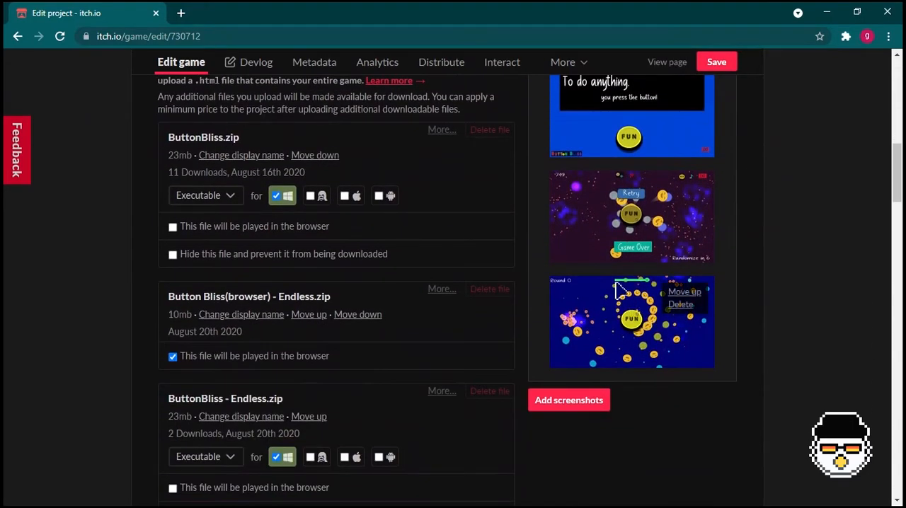
scroll(348, 295, up, 6)
scroll(349, 295, up, 1)
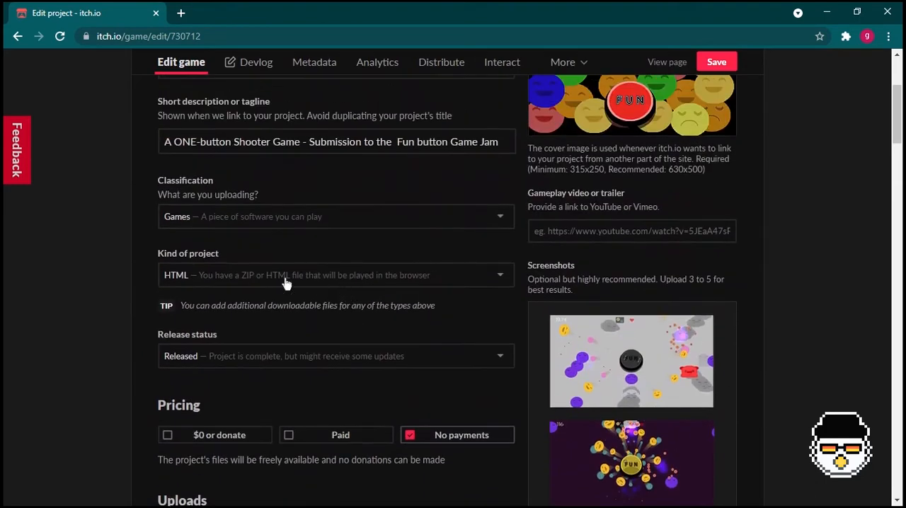
- Examine the kind of project, the browser-play setting of the uploaded files, the viewport dimensions and the frame options
click(285, 276)
click(273, 315)
scroll(276, 318, down, 6)
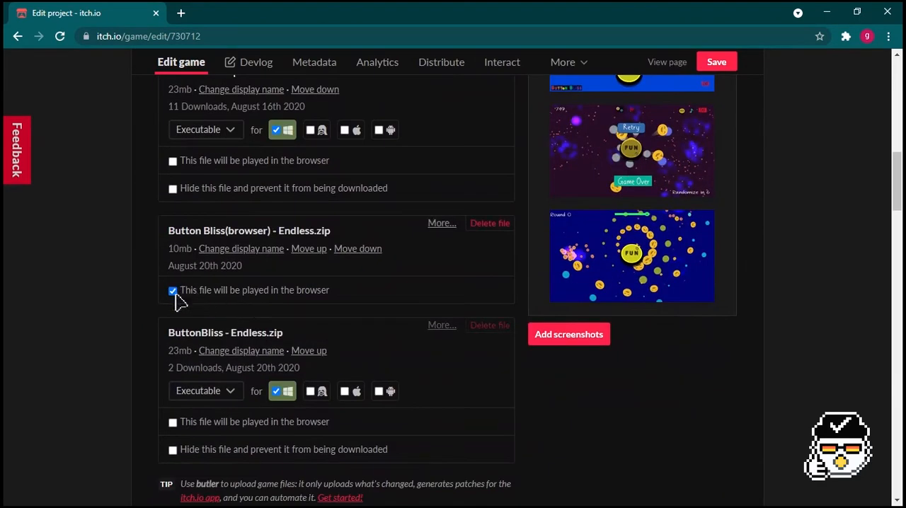
scroll(257, 302, down, 4)
scroll(259, 325, down, 1)
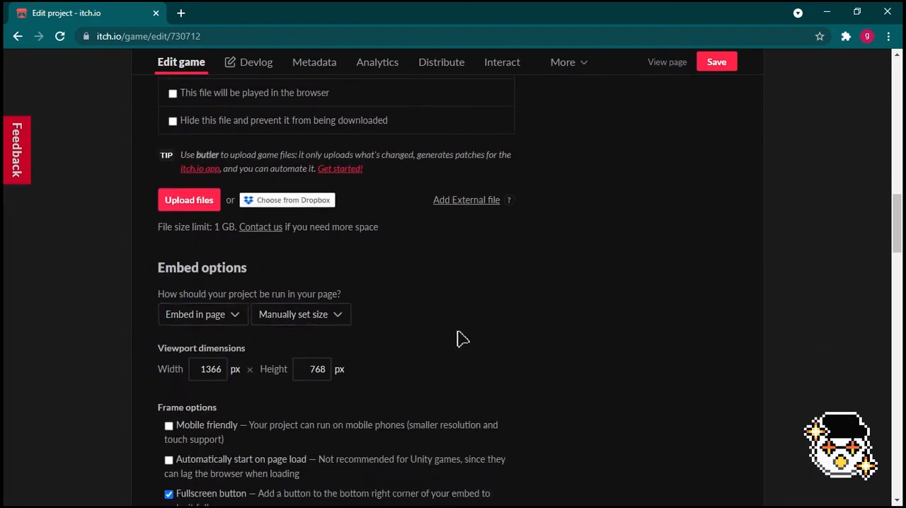
scroll(283, 334, down, 2)
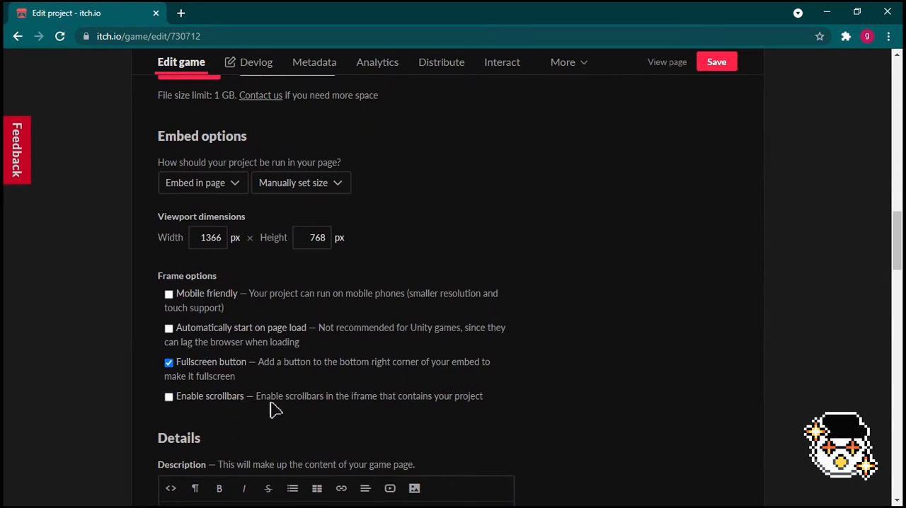
scroll(591, 367, down, 4)
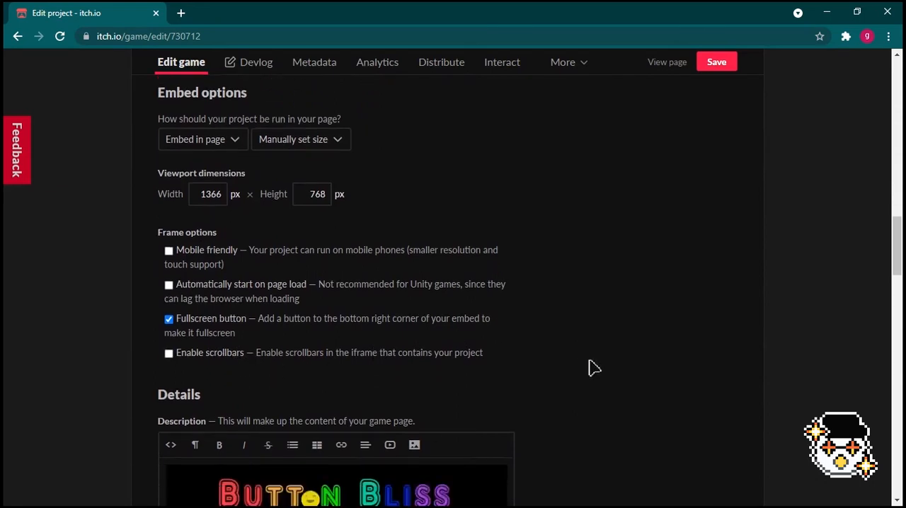
scroll(593, 367, down, 2)
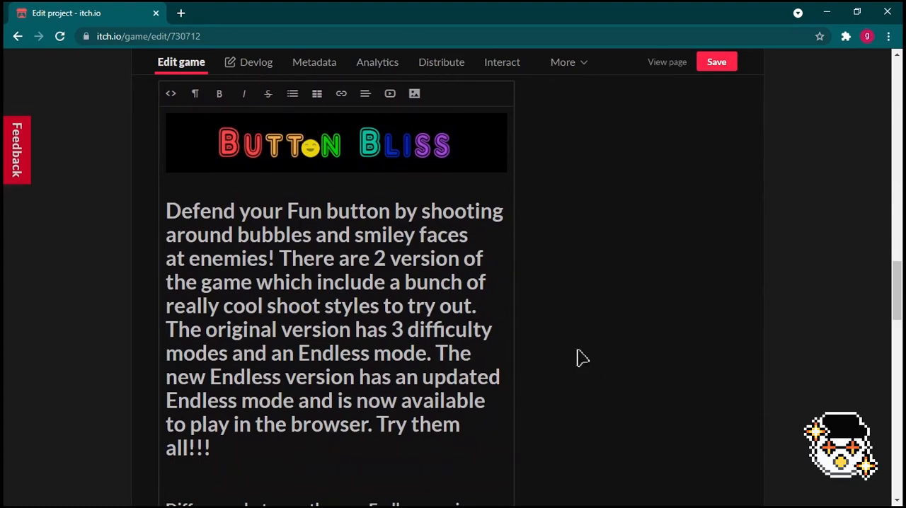
- Inspect the description's text formats and its HTML source, and return to the formatted view
click(196, 99)
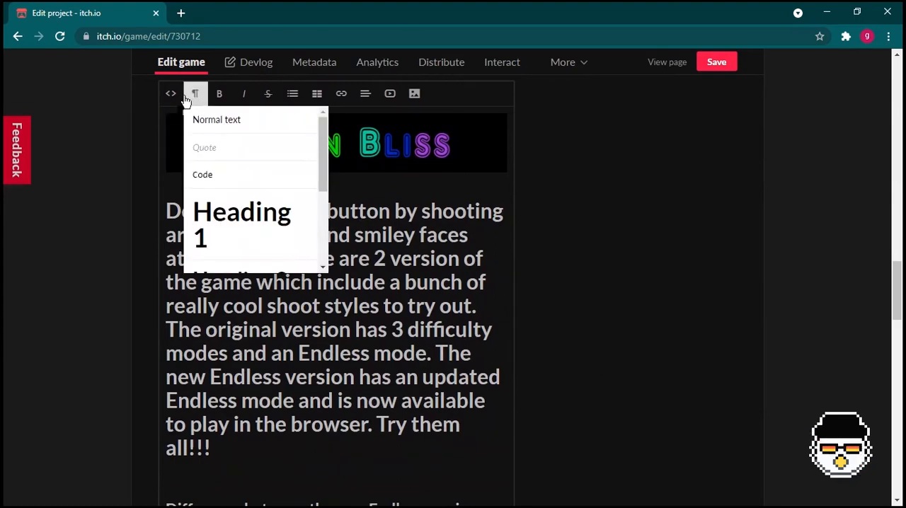
click(176, 100)
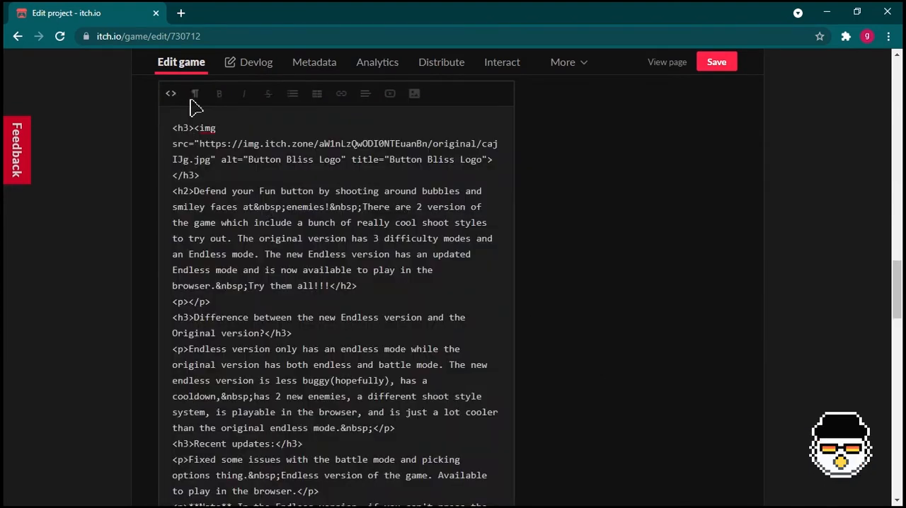
click(175, 99)
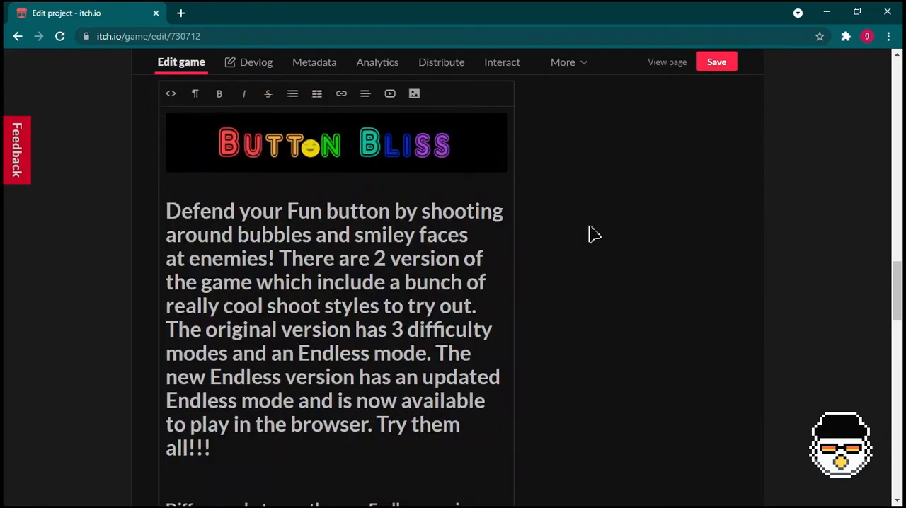
- Read through the rest of the game description, down to the closing note asking for suggestions and error reports
scroll(615, 301, down, 2)
scroll(614, 312, down, 1)
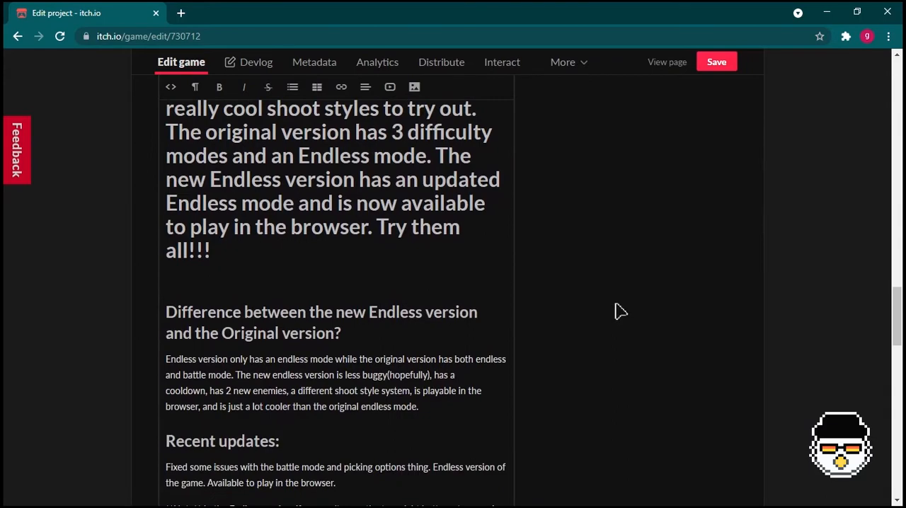
scroll(615, 311, down, 2)
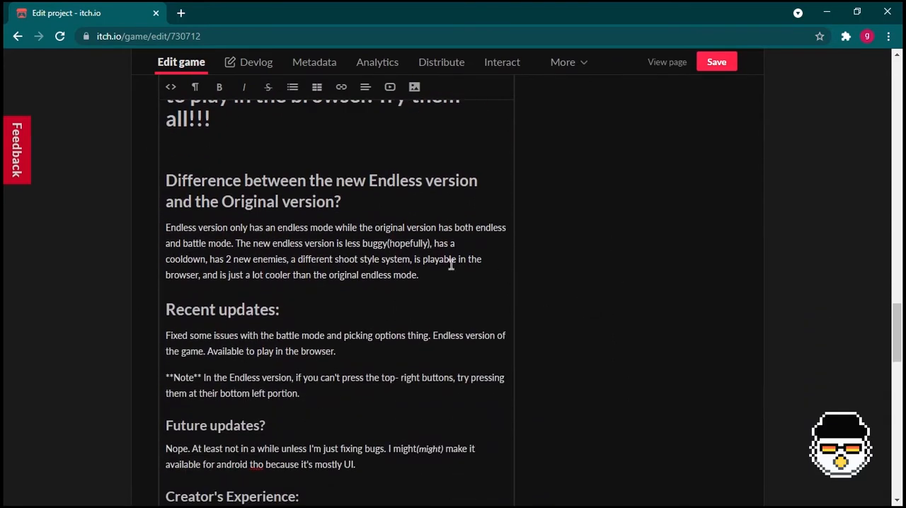
scroll(313, 201, down, 4)
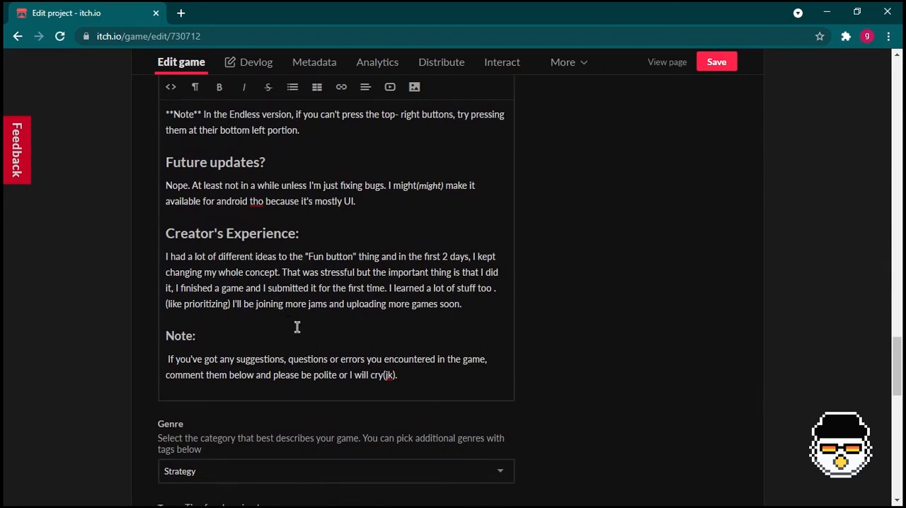
drag(399, 376, 164, 326)
click(150, 357)
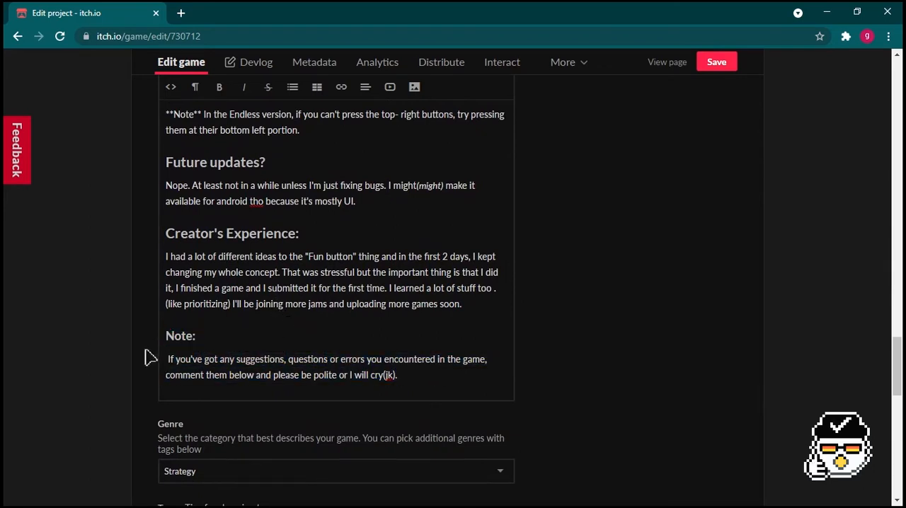
- Examine the genre and tags of the Button Bliss project, browse the list of suggested tags and close it without choosing one
scroll(603, 428, down, 2)
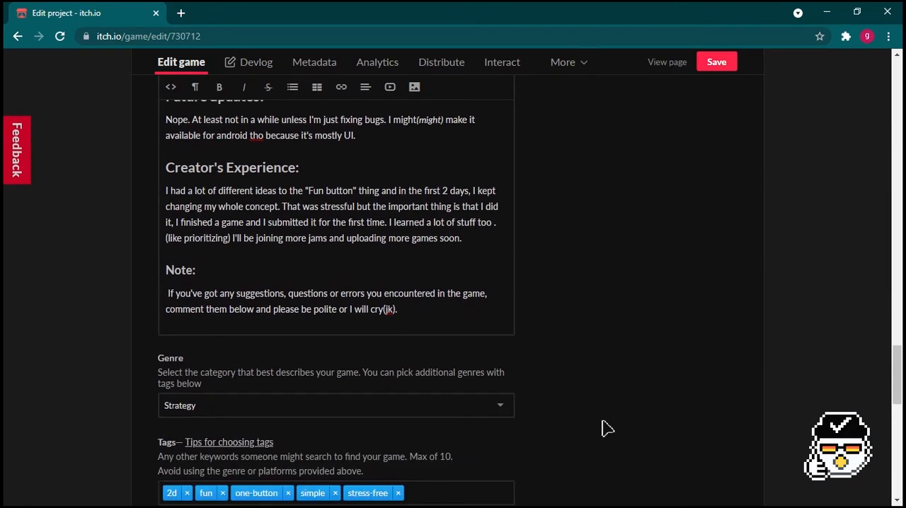
scroll(602, 427, down, 2)
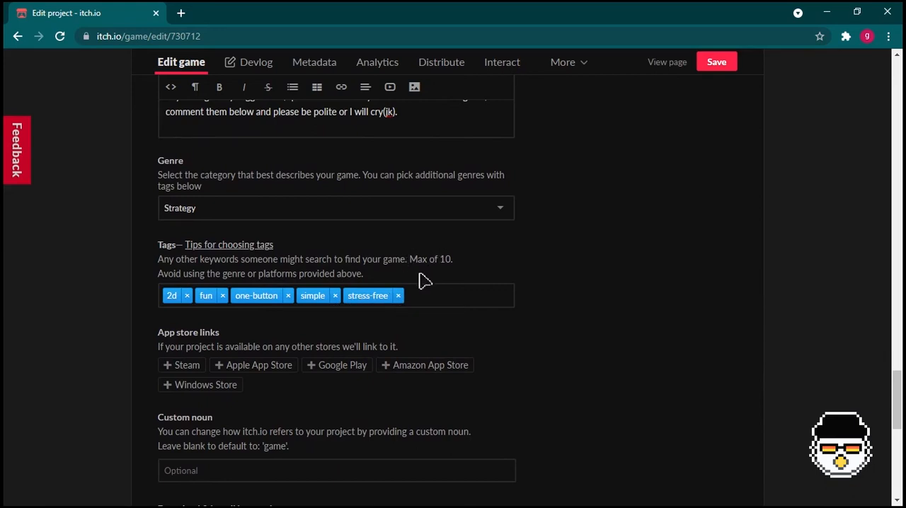
click(433, 297)
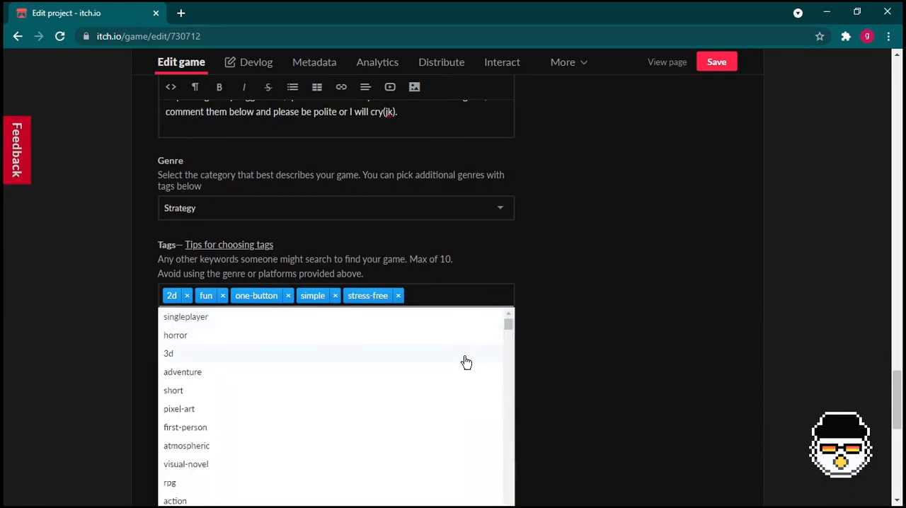
scroll(463, 368, down, 5)
scroll(466, 375, down, 3)
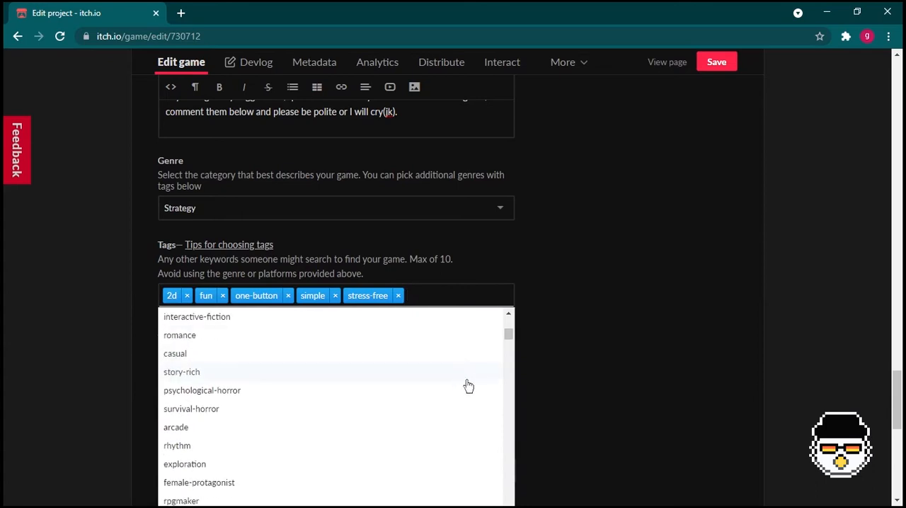
click(602, 389)
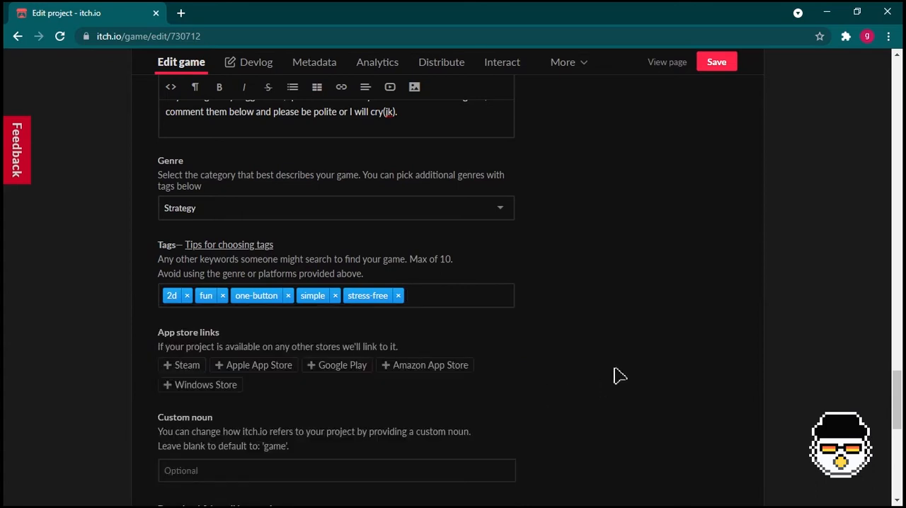
- Examine the app store links, custom noun, install instructions, community and visibility options down to the end of the edit form
scroll(614, 378, down, 1)
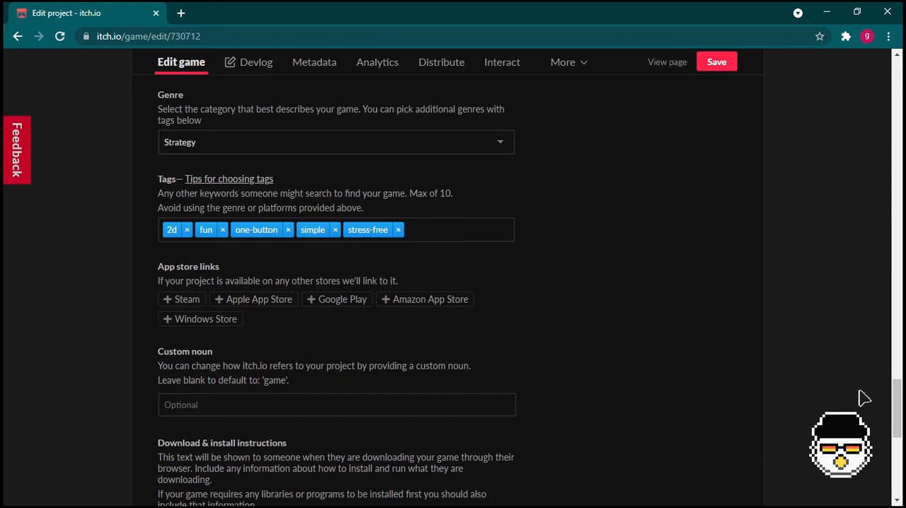
drag(901, 410, 897, 461)
drag(232, 301, 162, 304)
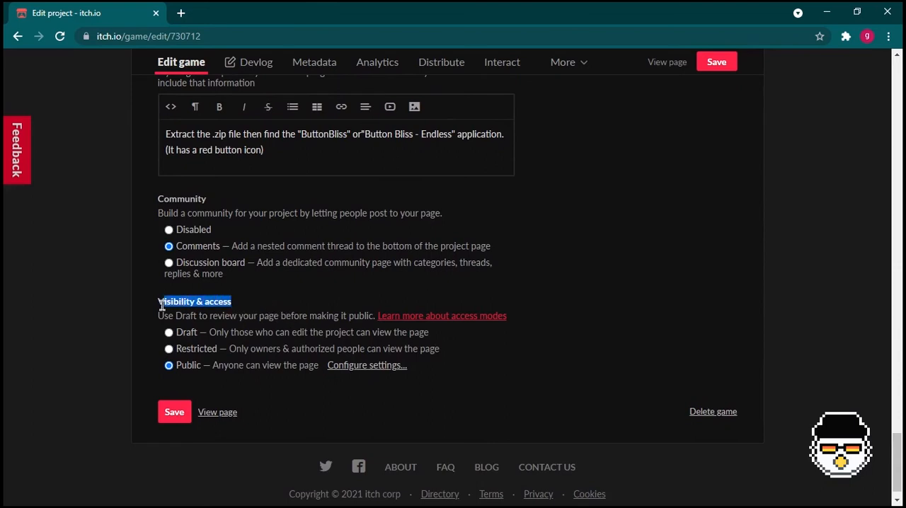
click(161, 320)
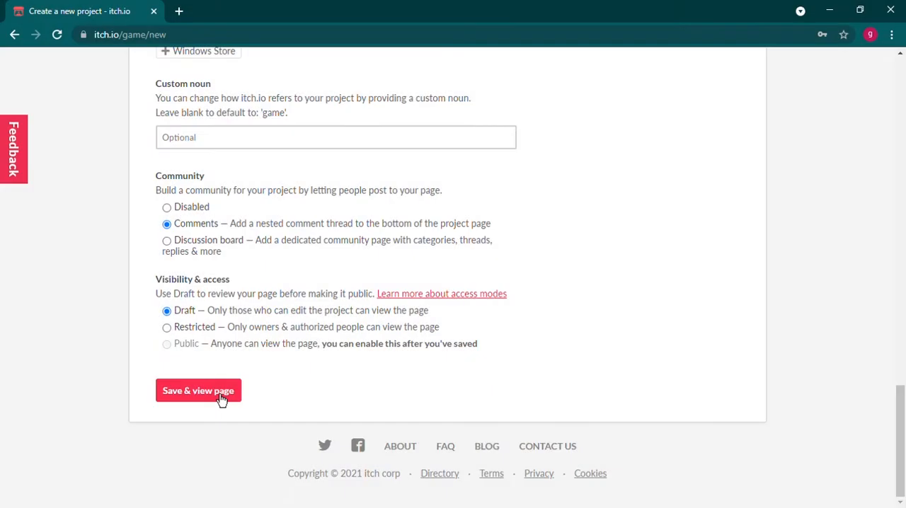
- Save the new project as a draft, dismiss the welcome message on its page and expand the additional game information
click(226, 402)
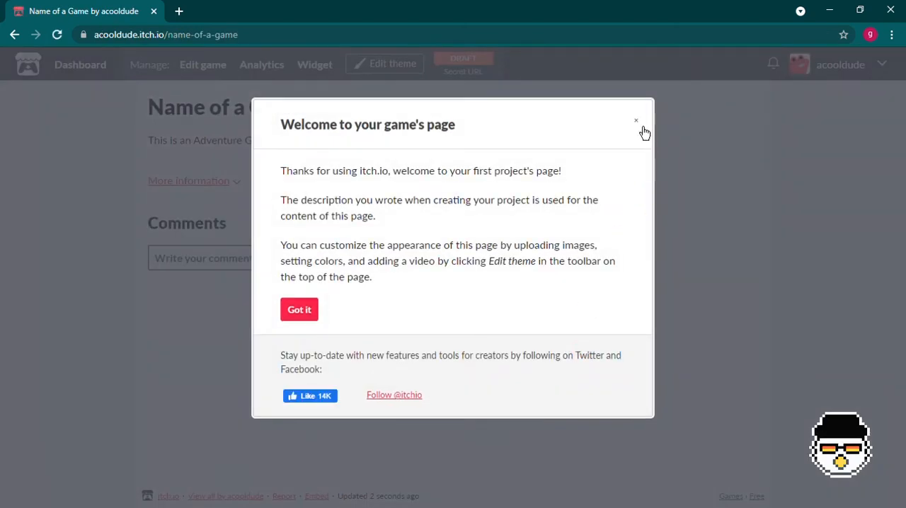
click(635, 121)
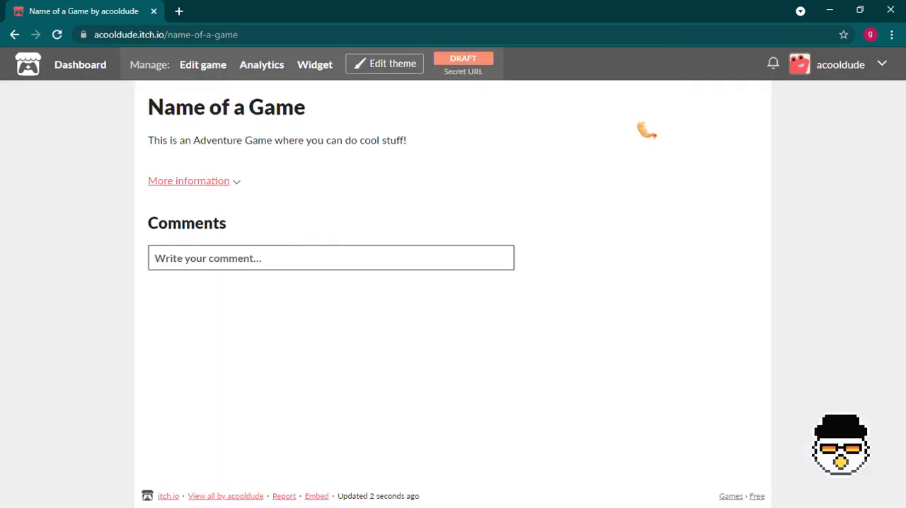
click(201, 191)
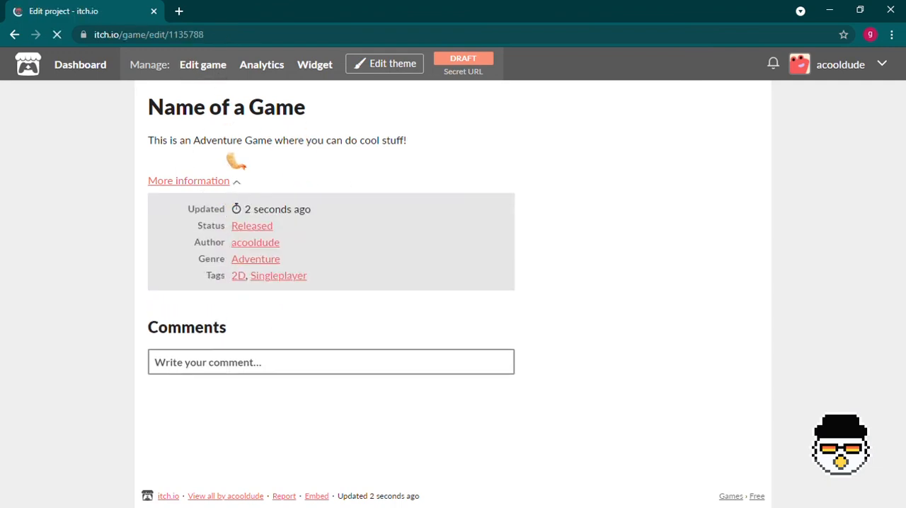
- Open the draft project's edit form and set the genre to Adventure
scroll(333, 268, down, 6)
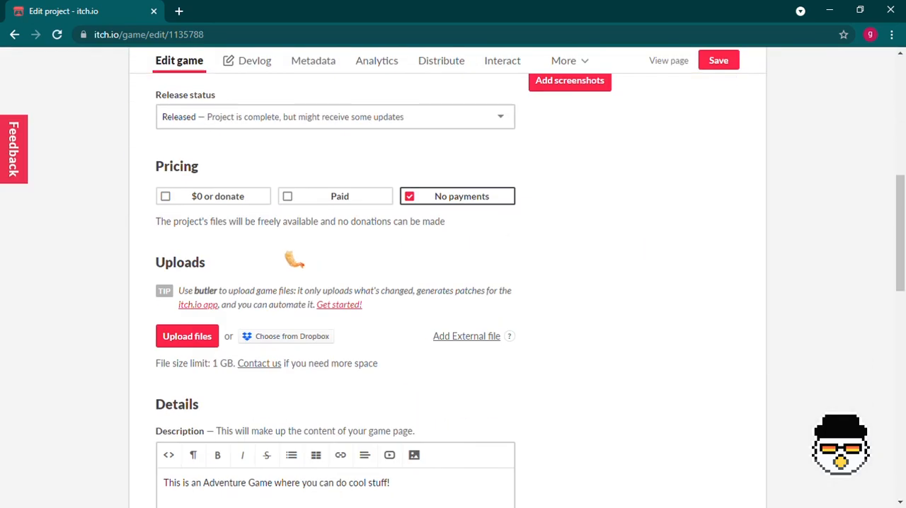
scroll(240, 308, down, 3)
click(469, 216)
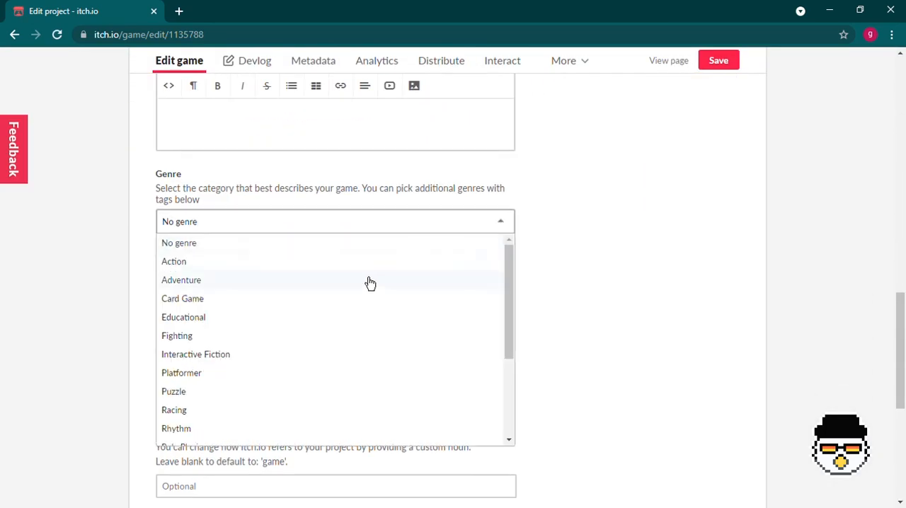
click(370, 283)
- Set the project's visibility to Public and save it, and view the published page with its additional information expanded
scroll(370, 283, down, 3)
scroll(370, 283, down, 2)
click(213, 363)
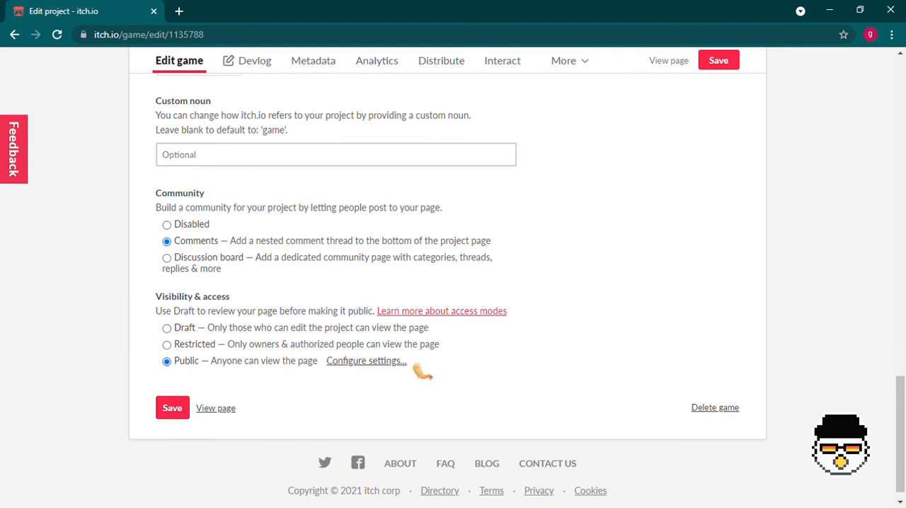
click(182, 412)
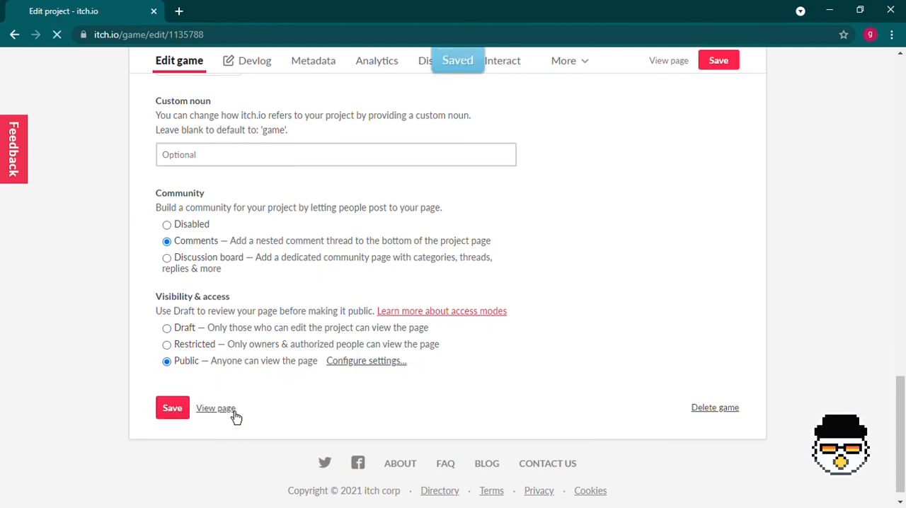
click(234, 413)
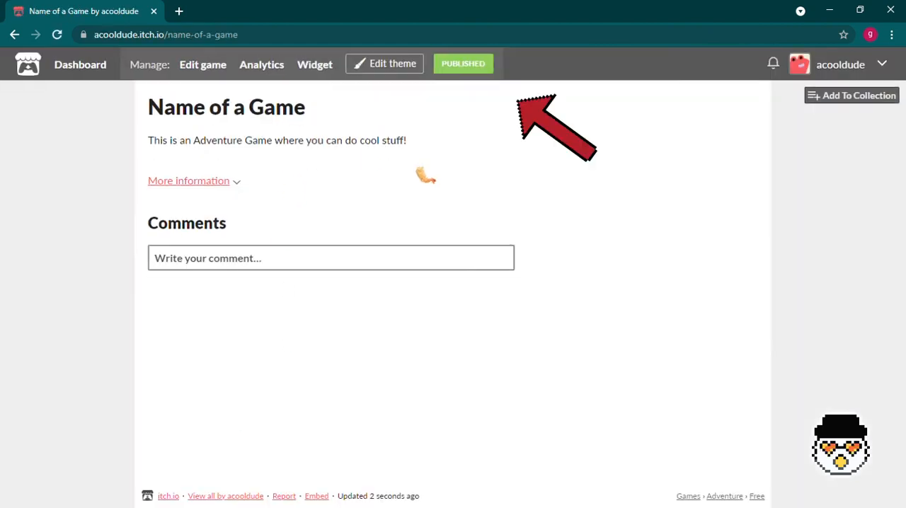
click(233, 182)
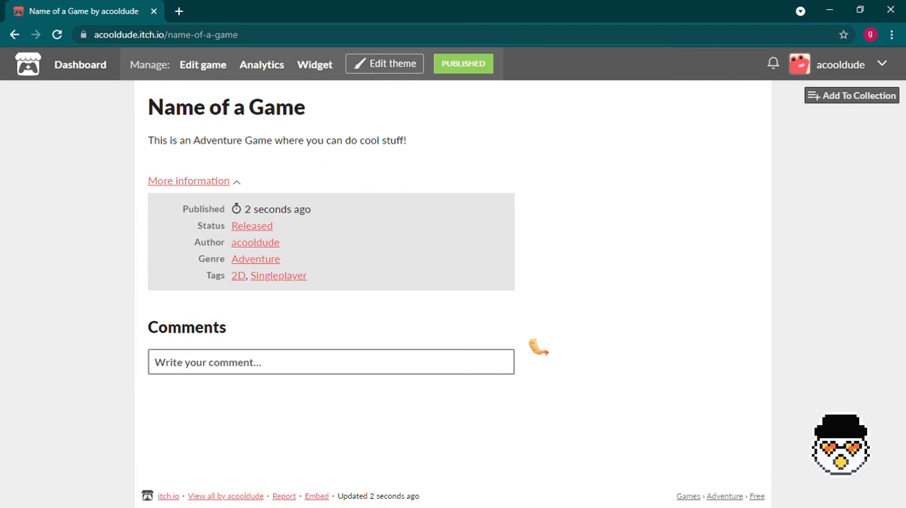